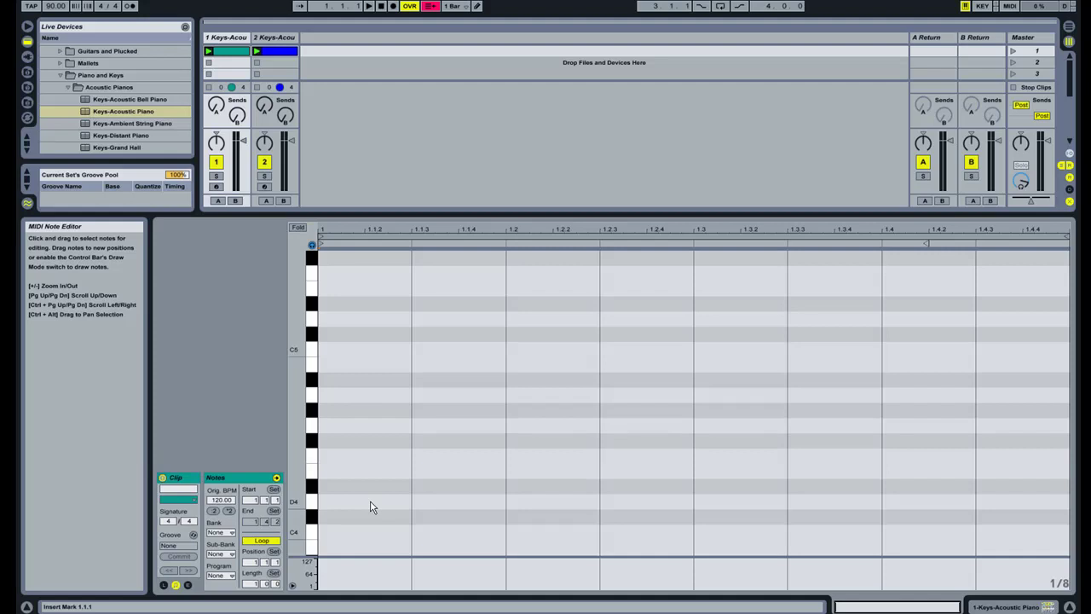
Enter consecutive eighth notes D4, E4, F4, G4, A4, B4, C#5 and D5 across the first track's clip.
double_click(371, 506)
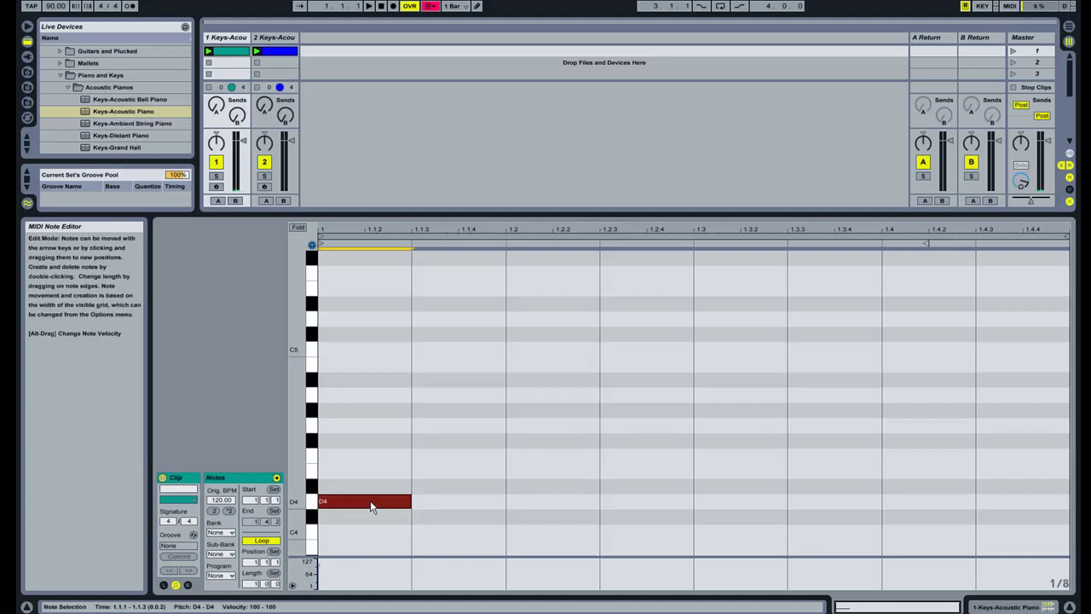
double_click(443, 471)
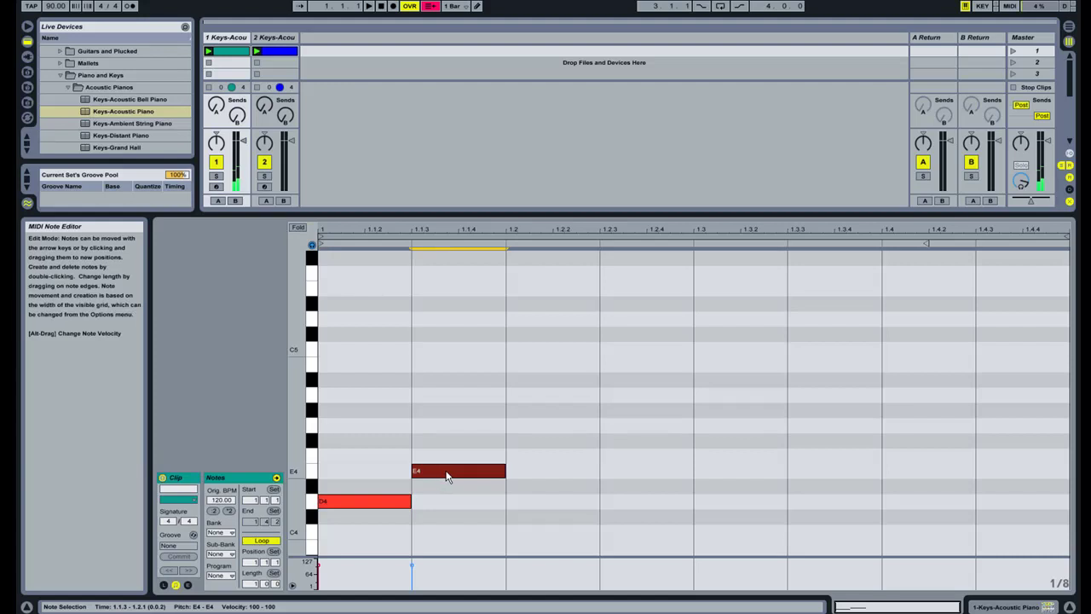
double_click(545, 455)
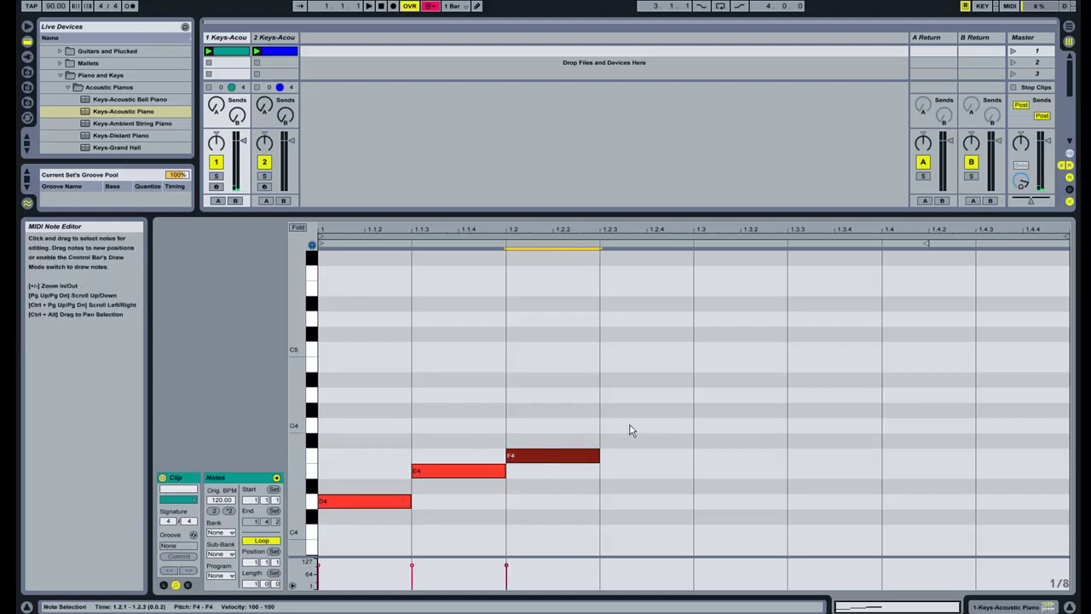
double_click(631, 424)
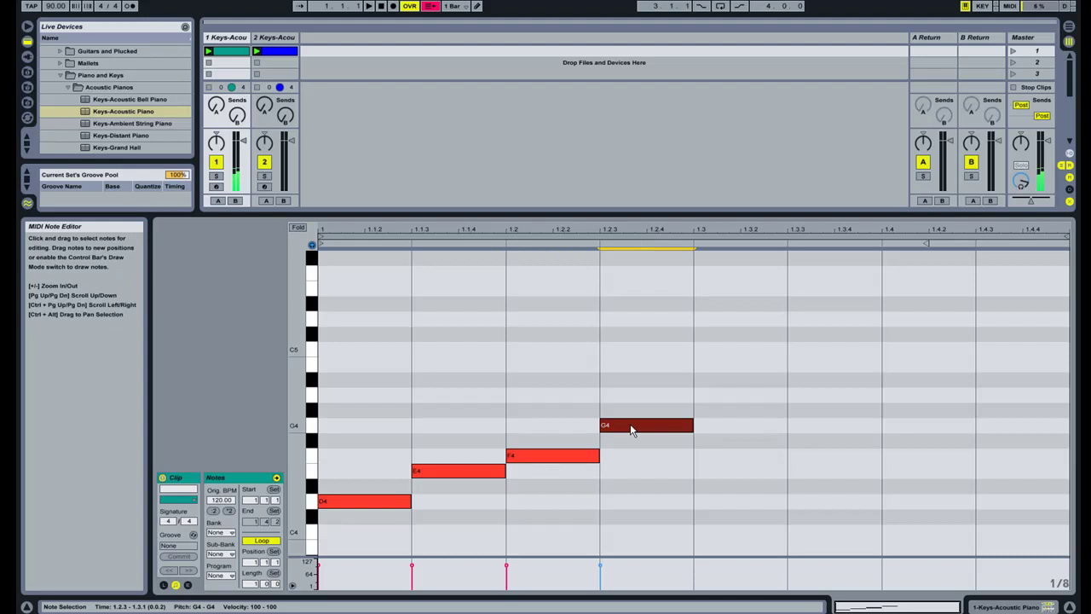
double_click(716, 395)
double_click(817, 366)
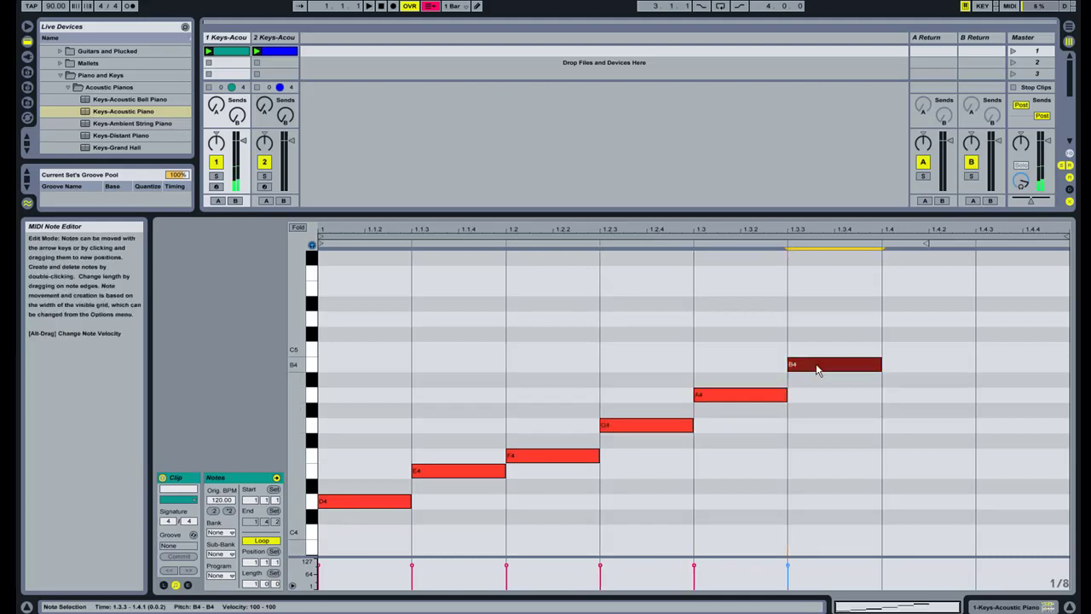
double_click(920, 336)
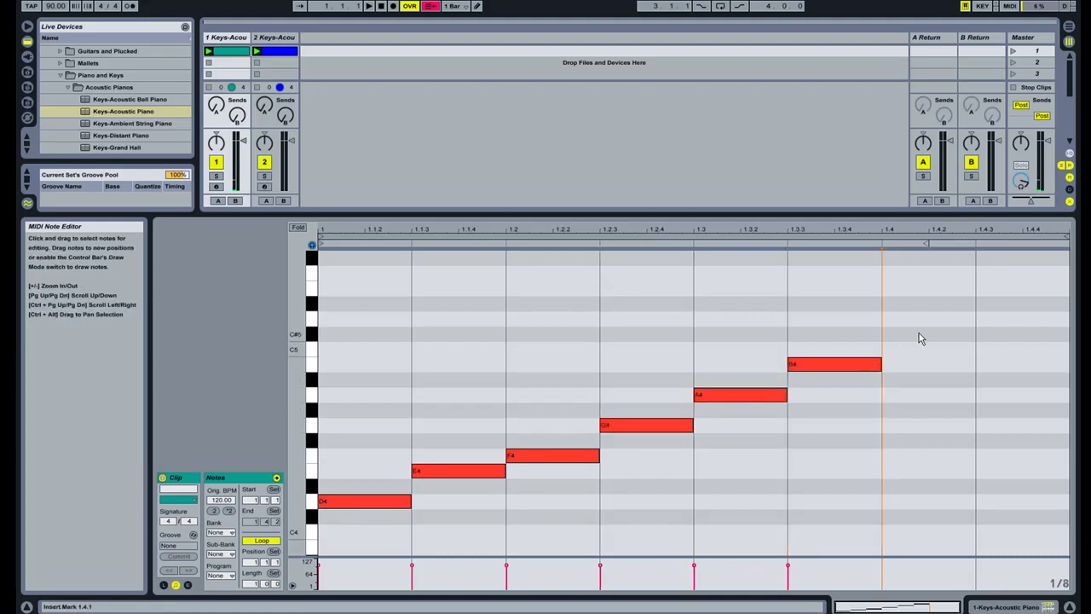
left_click(1022, 328)
double_click(1022, 318)
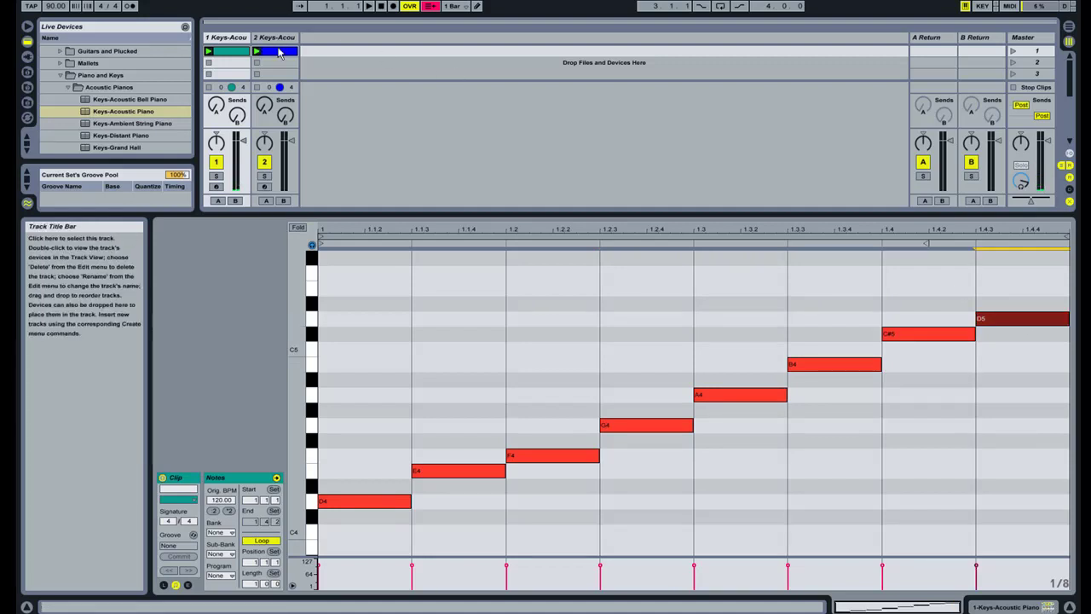
Play the first track's clip on its own to hear the ascending scale, and stop playback.
left_click(208, 65)
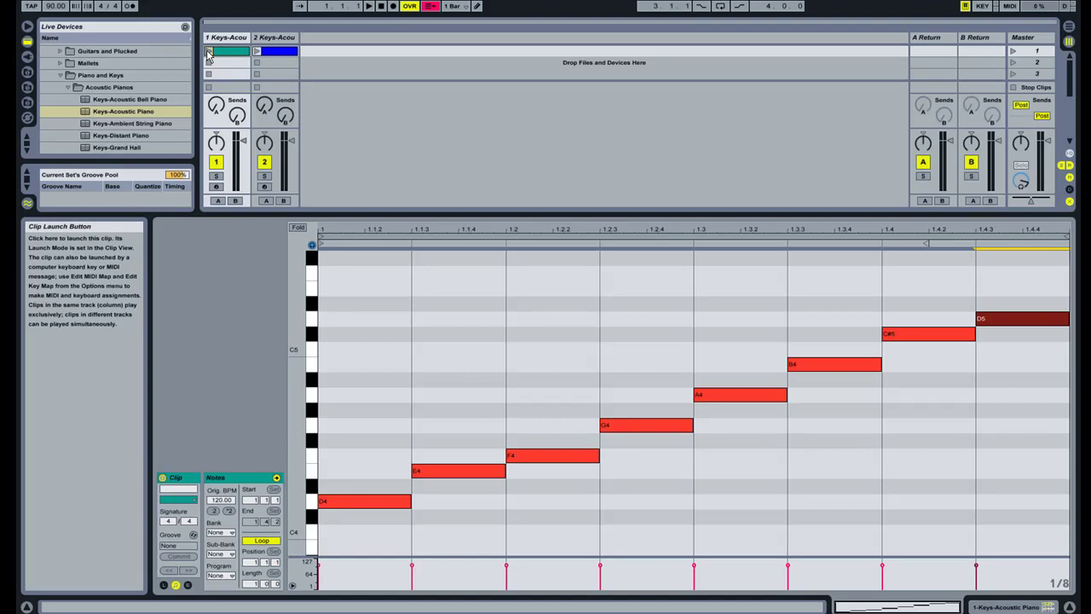
left_click(208, 53)
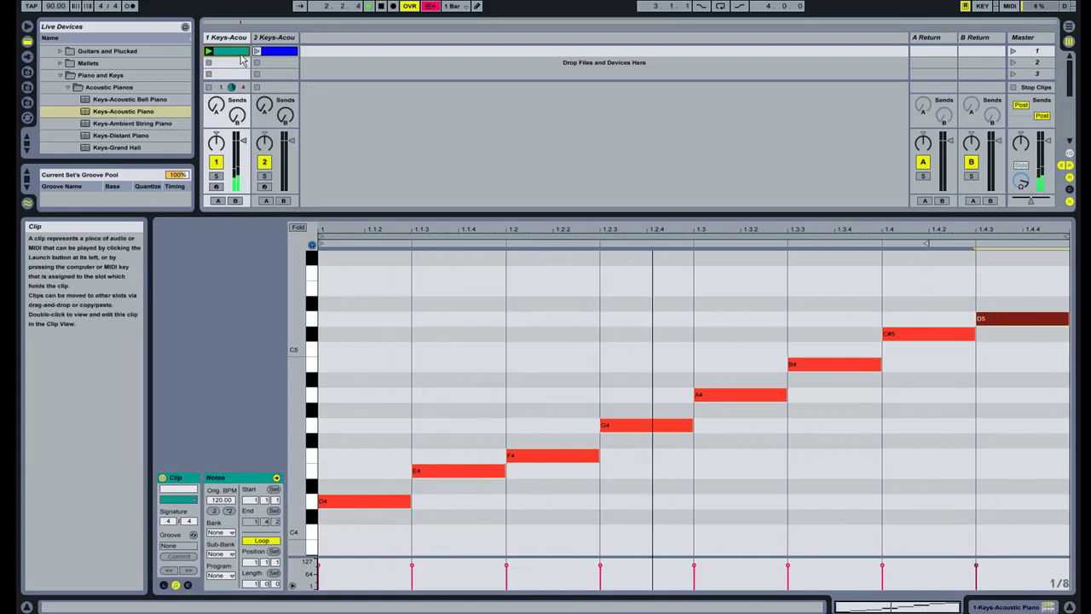
left_click(380, 7)
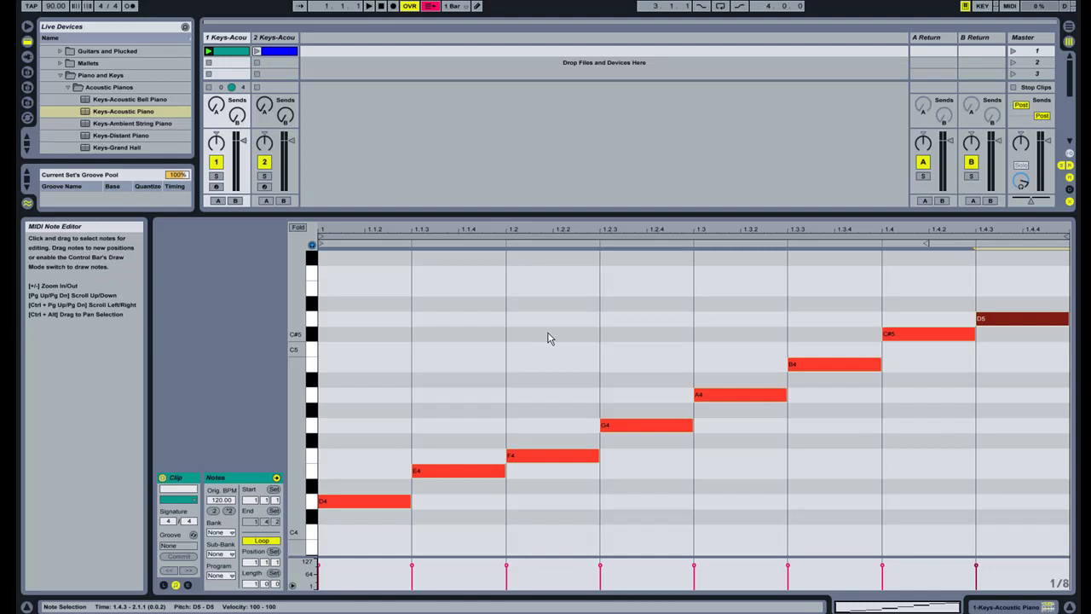
In the second track's clip, build a half-bar chord of D3, F3 and A3 and duplicate it across the second half.
left_click(277, 51)
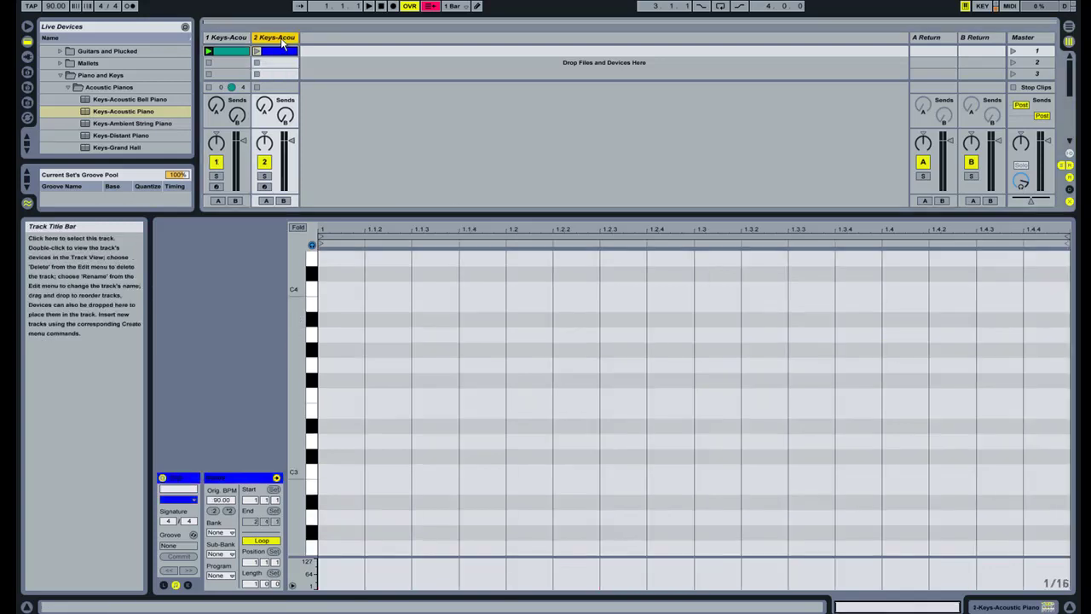
double_click(335, 440)
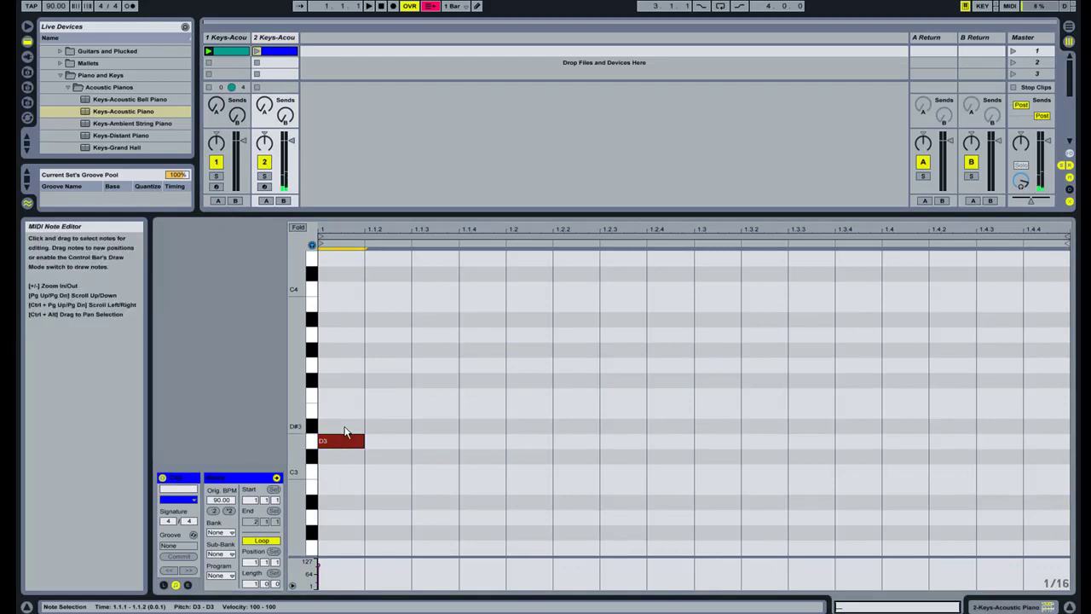
double_click(346, 396)
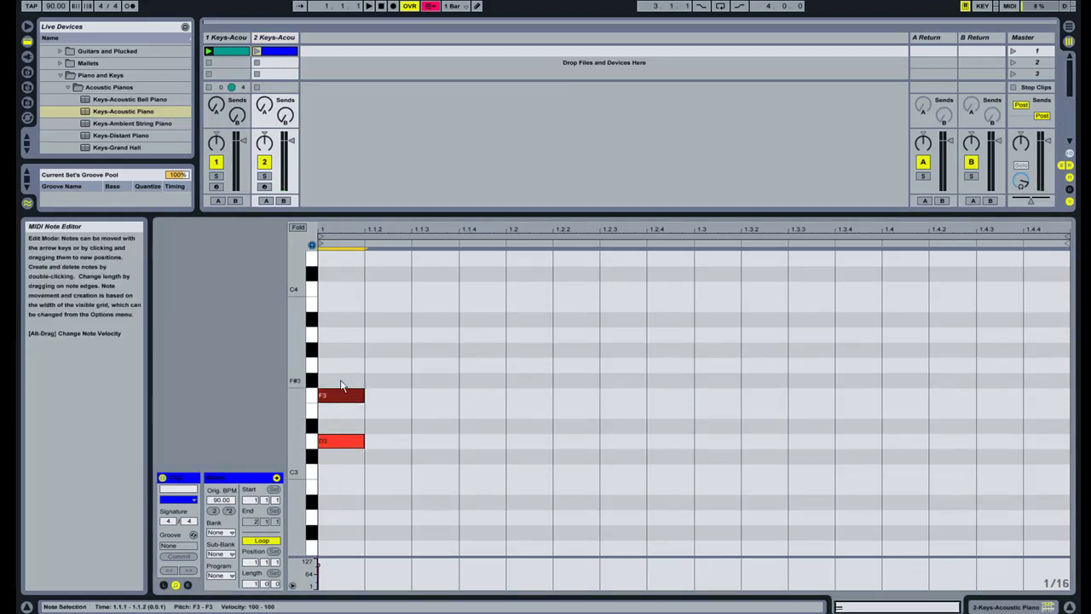
double_click(354, 335)
left_click_drag(438, 298, 721, 407)
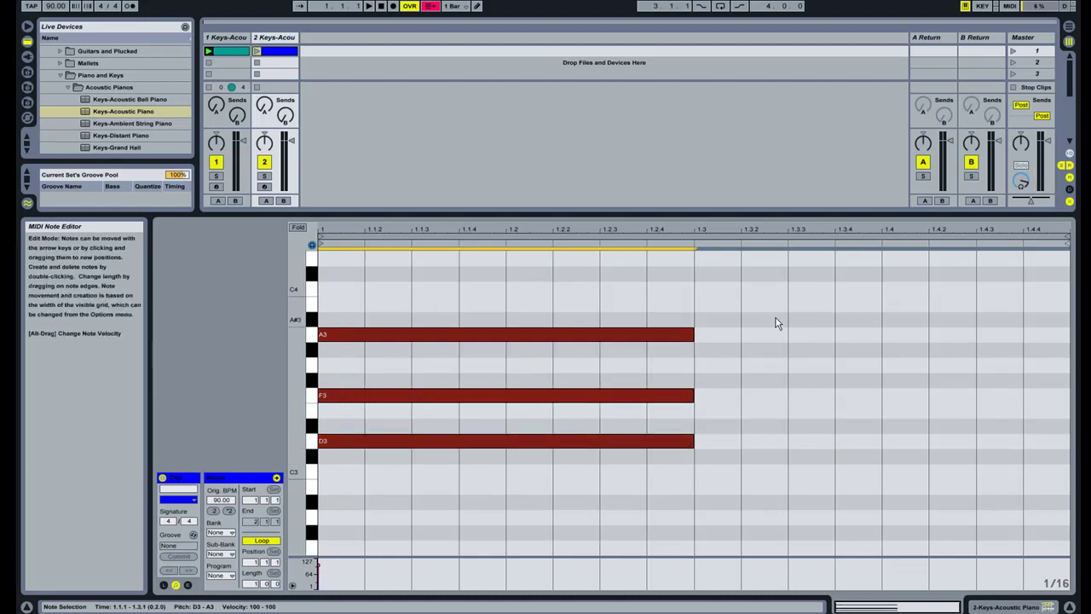
key("ctrl+d")
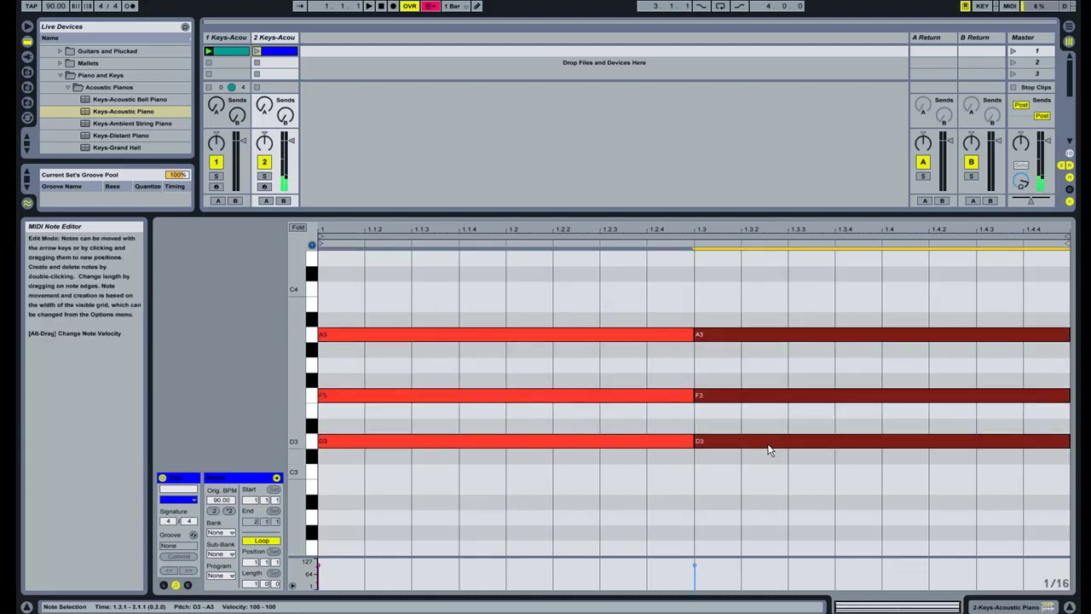
Transpose all chord notes in the second track's clip down one octave while playing scene 1, and stop playback.
left_click(1012, 51)
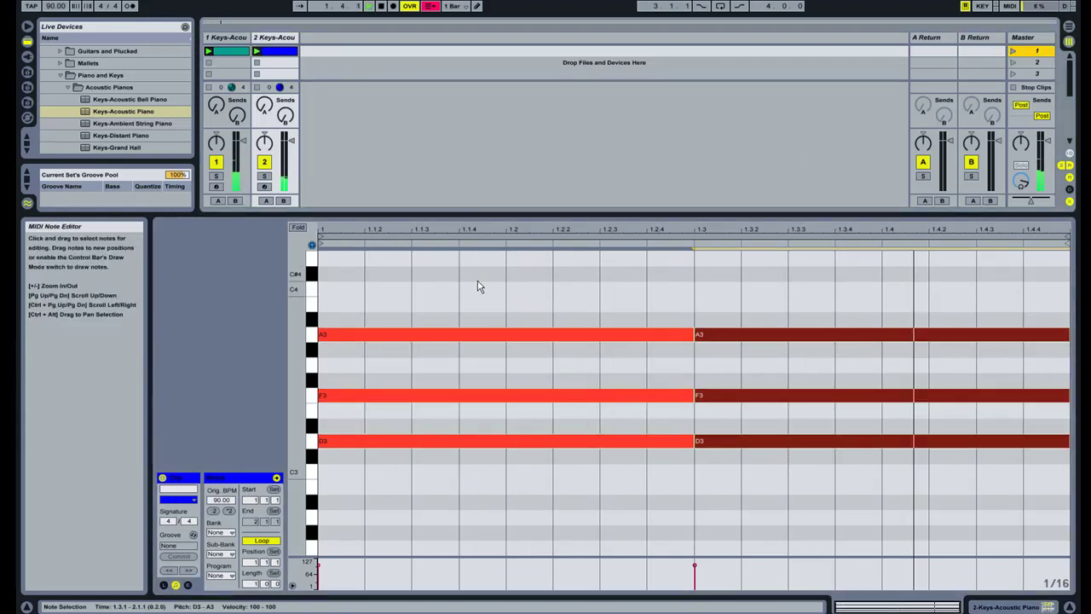
left_click_drag(429, 297, 869, 506)
key("shift+Down")
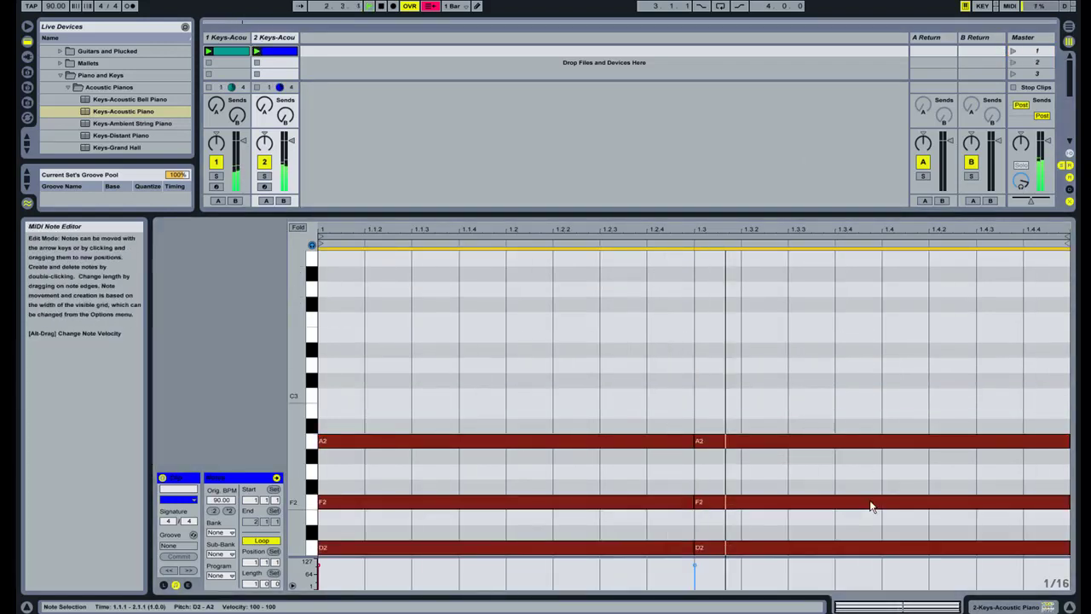
scroll(857, 421, "down", 1)
scroll(857, 422, "down", 2)
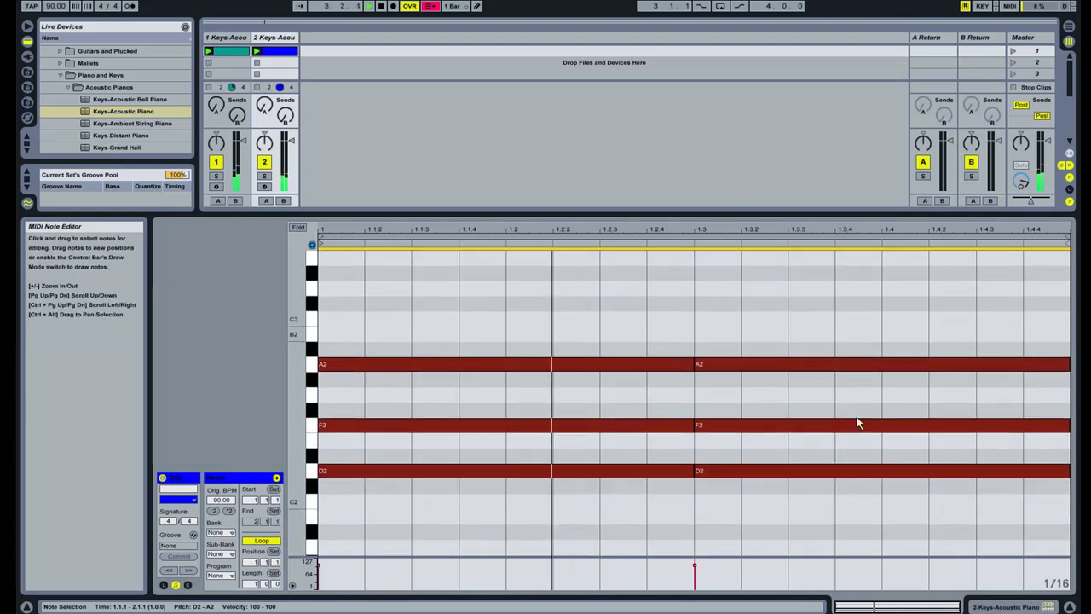
scroll(857, 421, "down", 1)
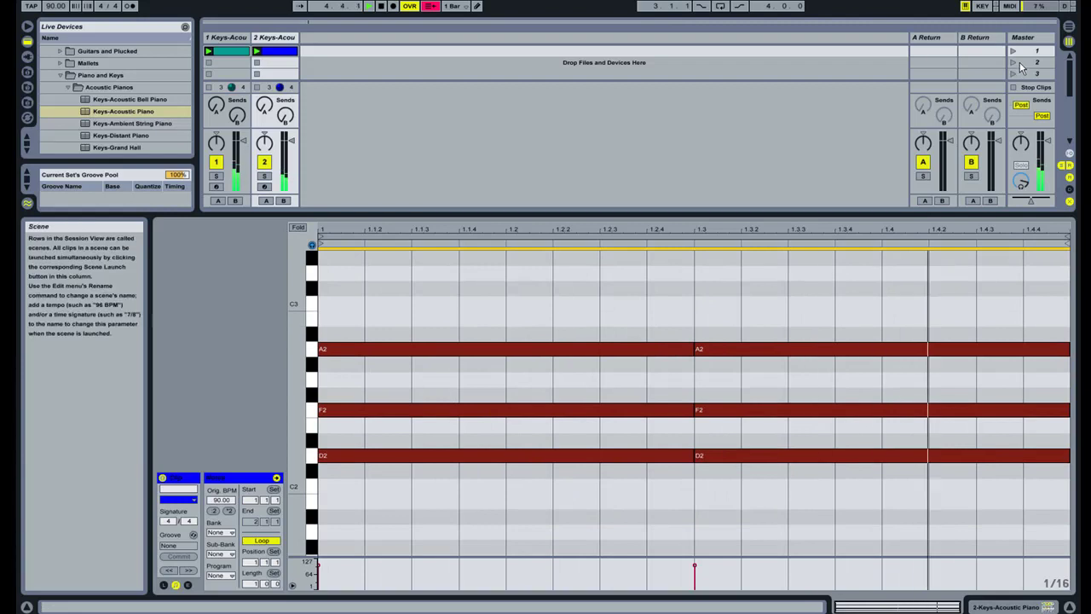
left_click(381, 6)
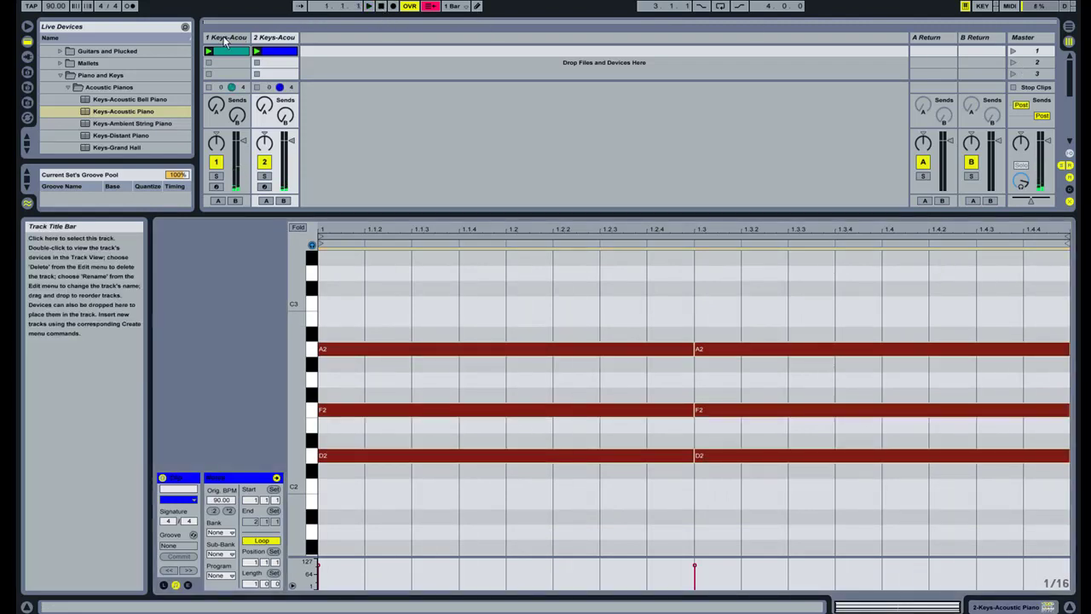
left_click(225, 38)
left_click(277, 39)
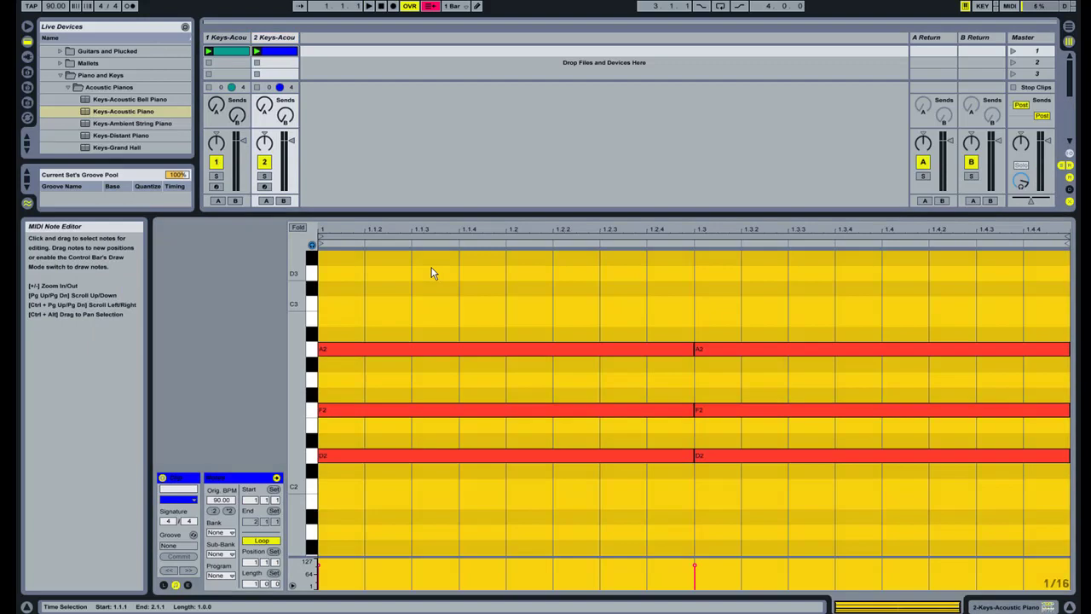
left_click(487, 318)
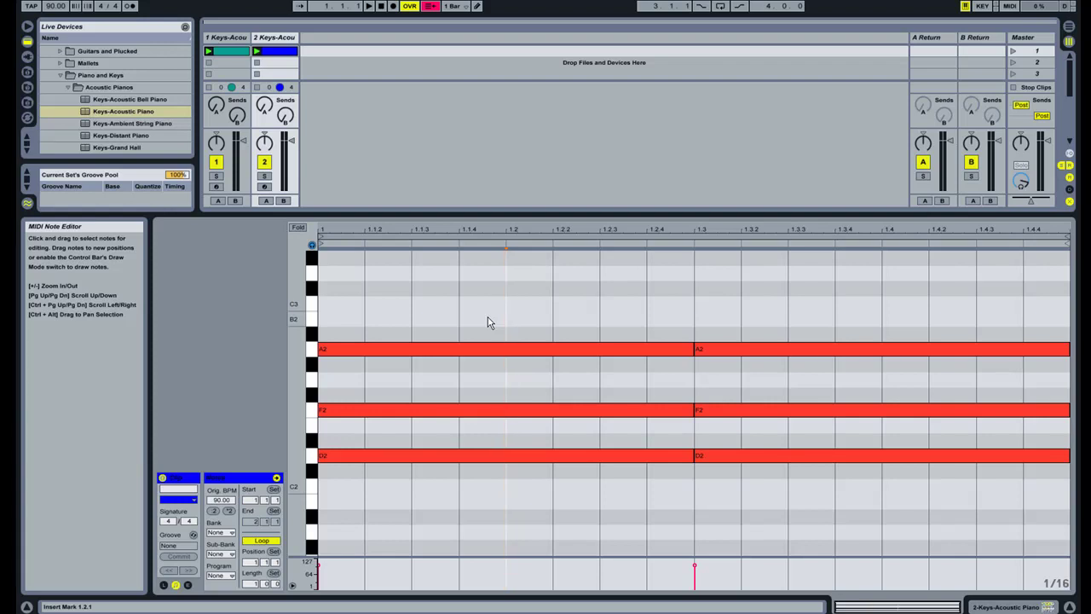
Delete the E4 and G4 notes from the first track's clip and check against the second track's chord.
left_click(225, 38)
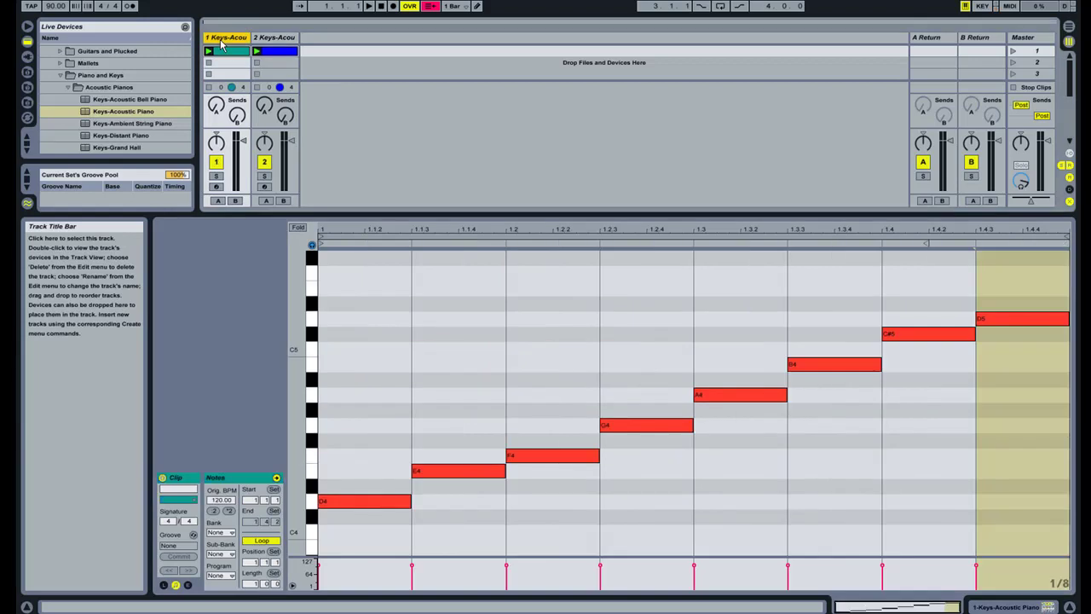
double_click(463, 470)
double_click(648, 425)
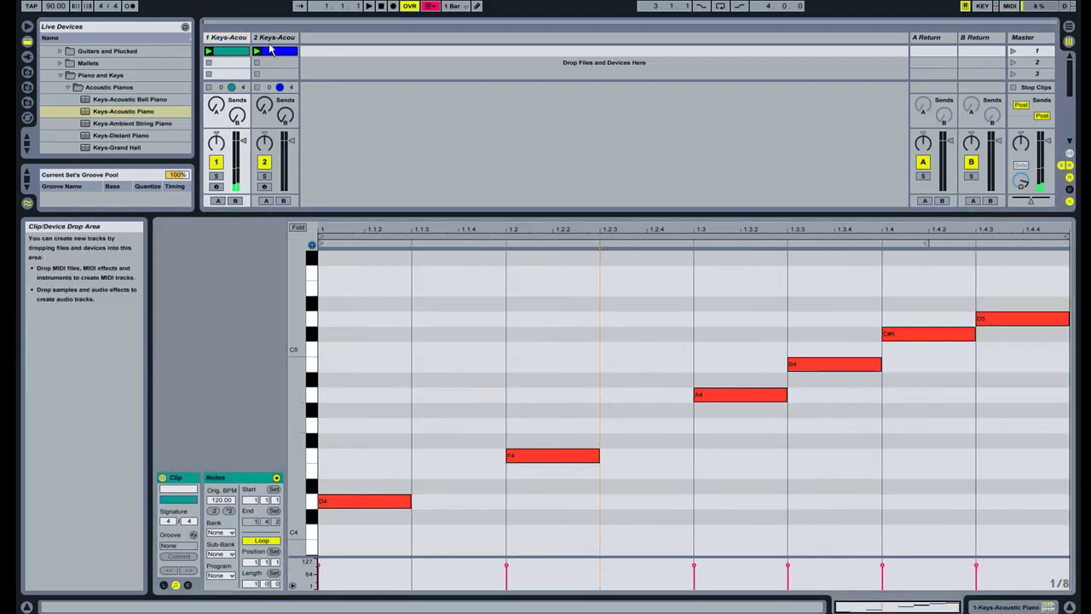
left_click(273, 38)
left_click(228, 39)
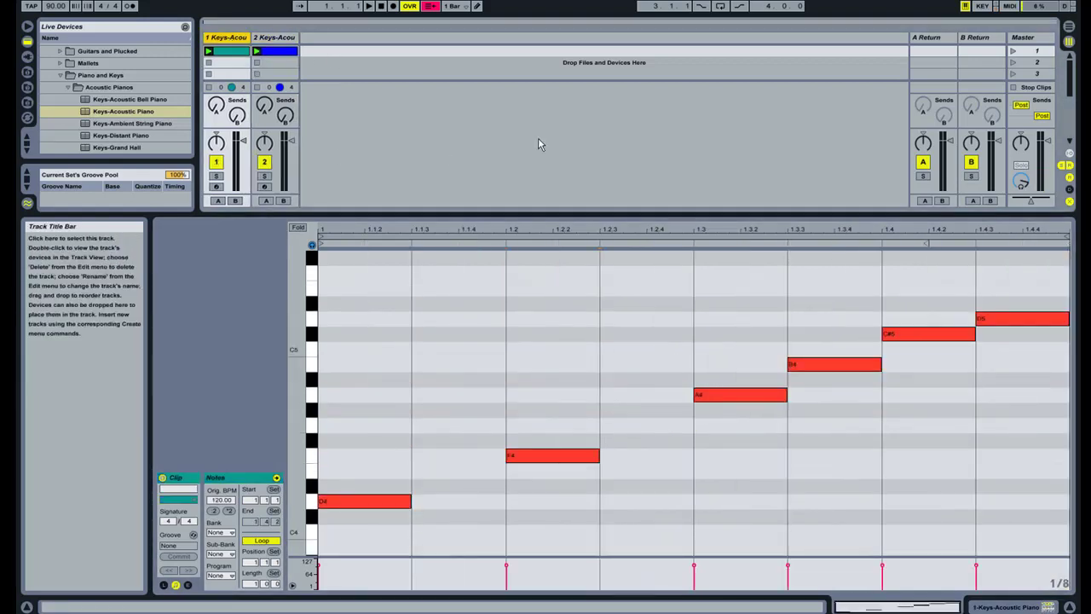
Delete the B4 and C#5 notes from the first track's clip and re-enter the D5 note at 1.4.3.
double_click(827, 368)
left_click(946, 340)
double_click(946, 340)
left_click(985, 322)
left_click_drag(989, 285, 1024, 359)
key("Delete")
double_click(1023, 321)
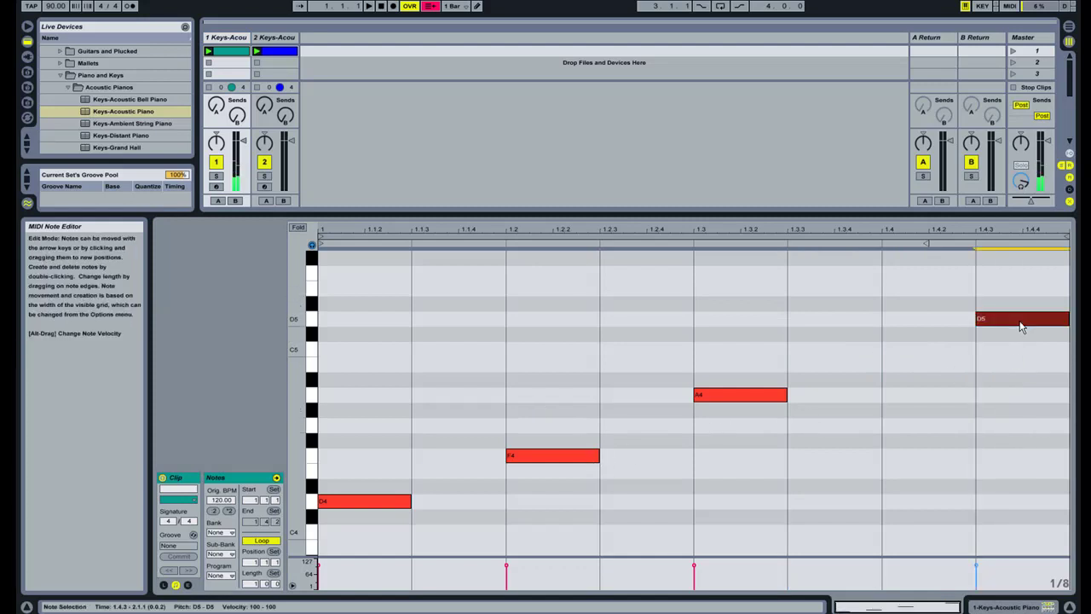
Switch the grid to 1/16 and arrange sixteenth-note F4s at 1.2, 1.2.3 and 1.2.4, and A4s at 1.3.2, 1.3.4 and 1.4.
right_click(580, 409)
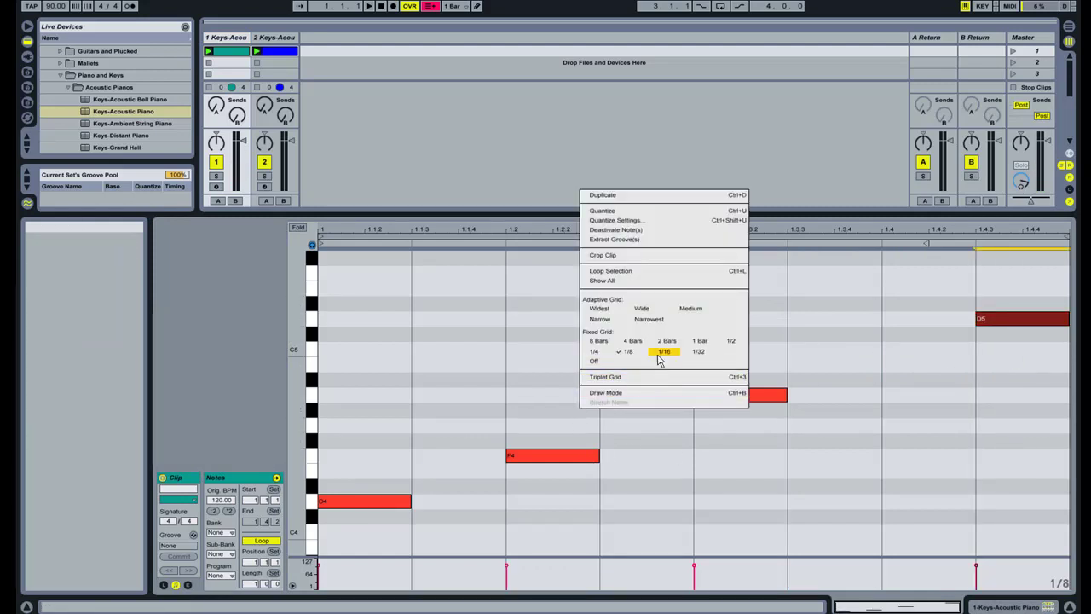
left_click(663, 352)
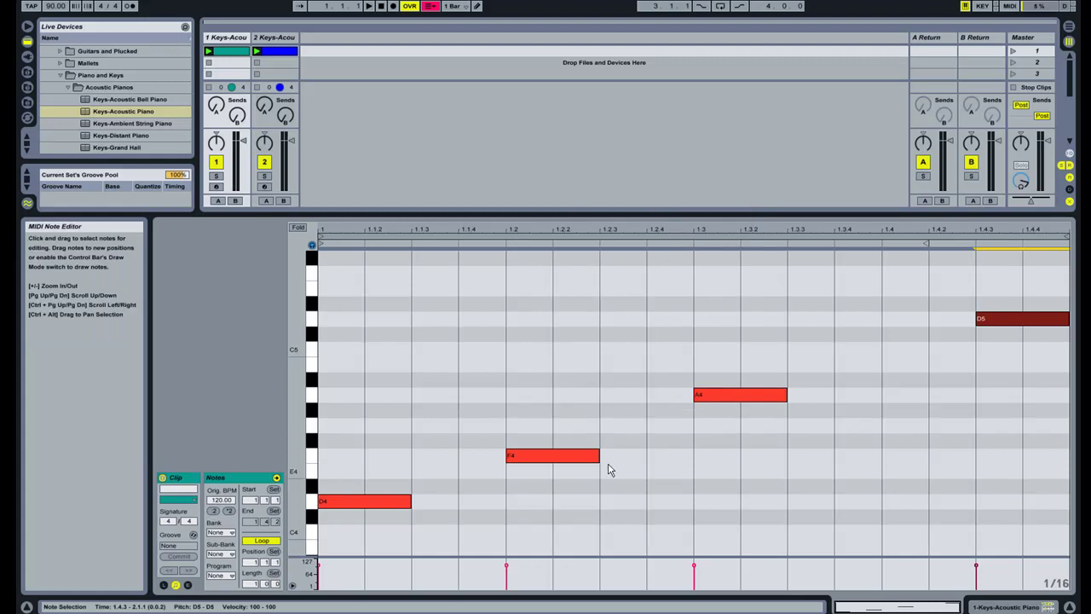
left_click_drag(598, 456, 672, 459)
left_click_drag(752, 394, 804, 394)
left_click_drag(761, 396, 852, 398)
left_click_drag(851, 399, 899, 399)
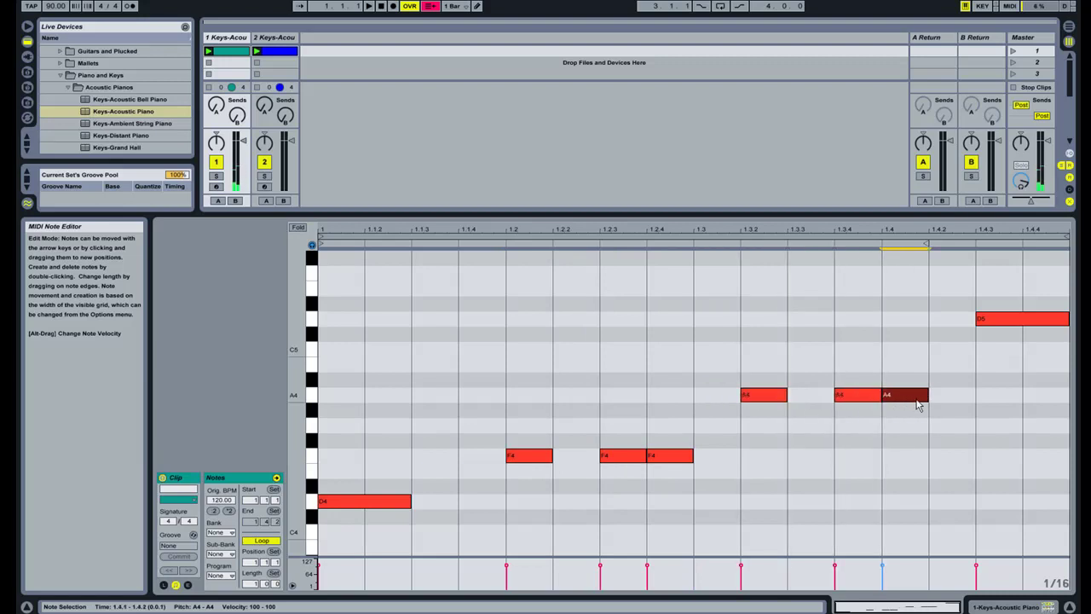
Copy the opening D4 eighth note to 1.1.3 and play scene 1 to hear the melody over the chords.
left_click_drag(381, 508, 475, 506)
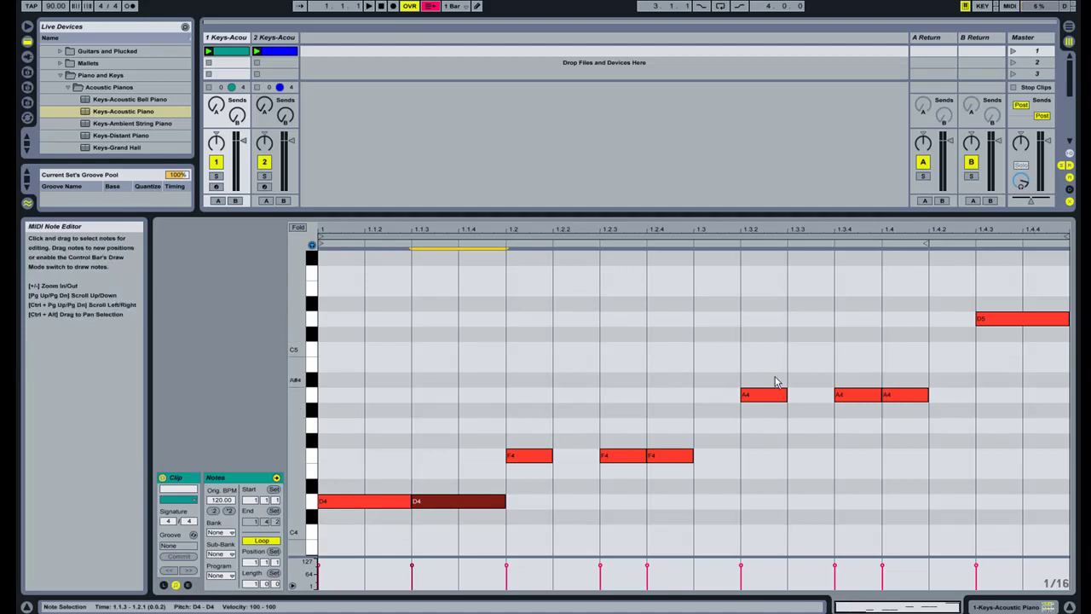
left_click(1012, 54)
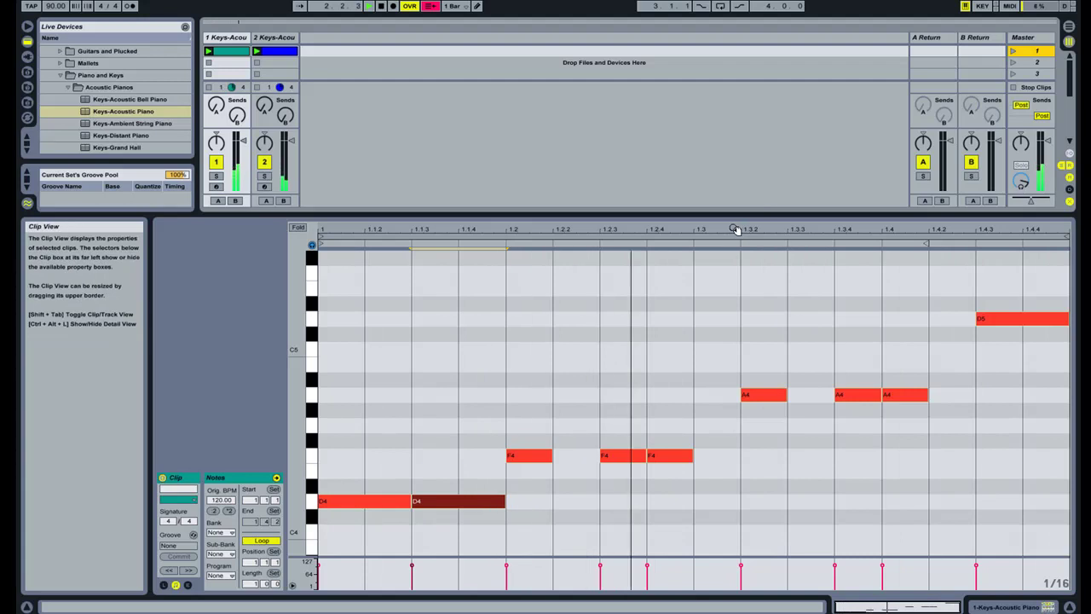
left_click(383, 9)
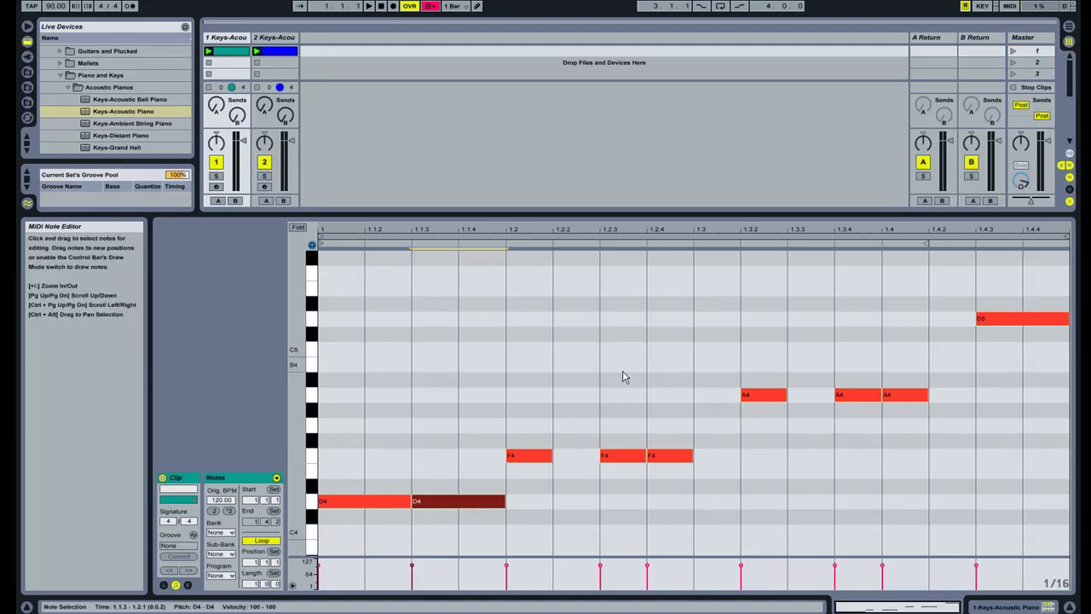
Raise the F4 note at 1.2.4 to C#5, play scene 1 to hear the change, and audition that note.
left_click_drag(670, 457, 673, 335)
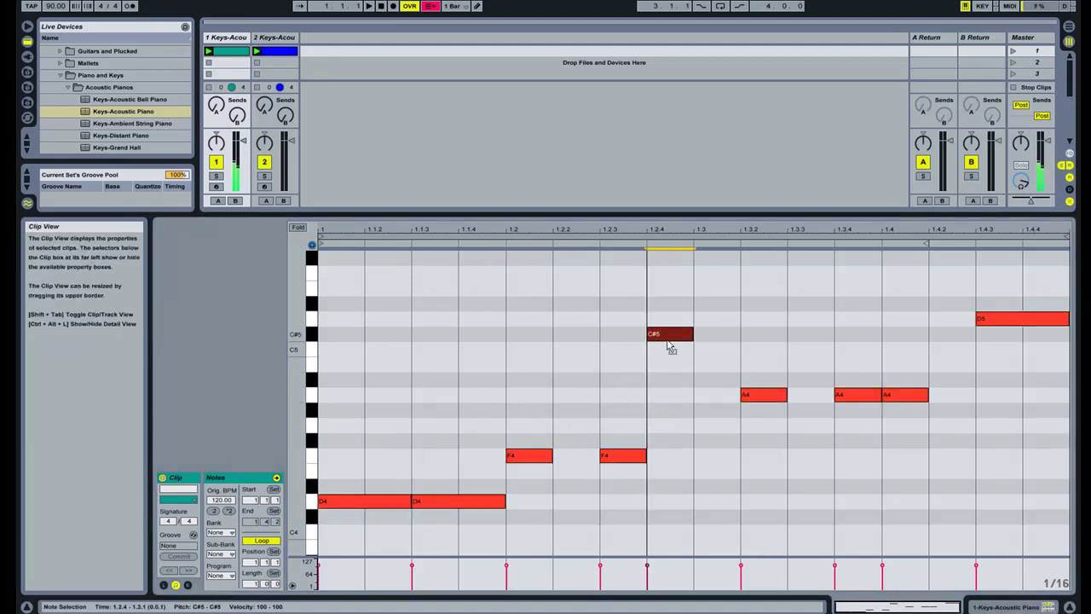
left_click(1013, 52)
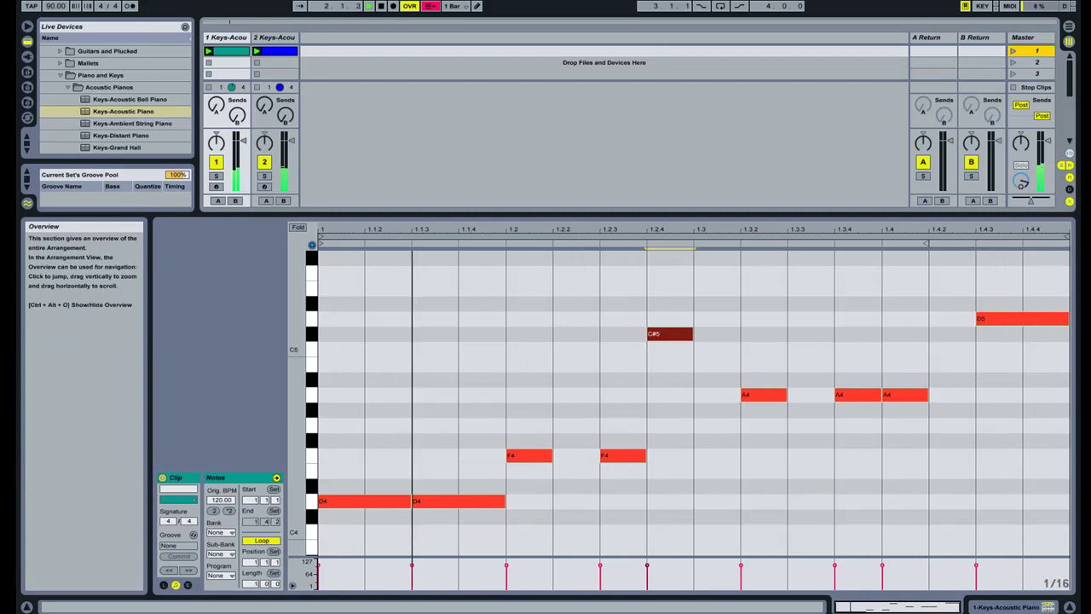
left_click(381, 6)
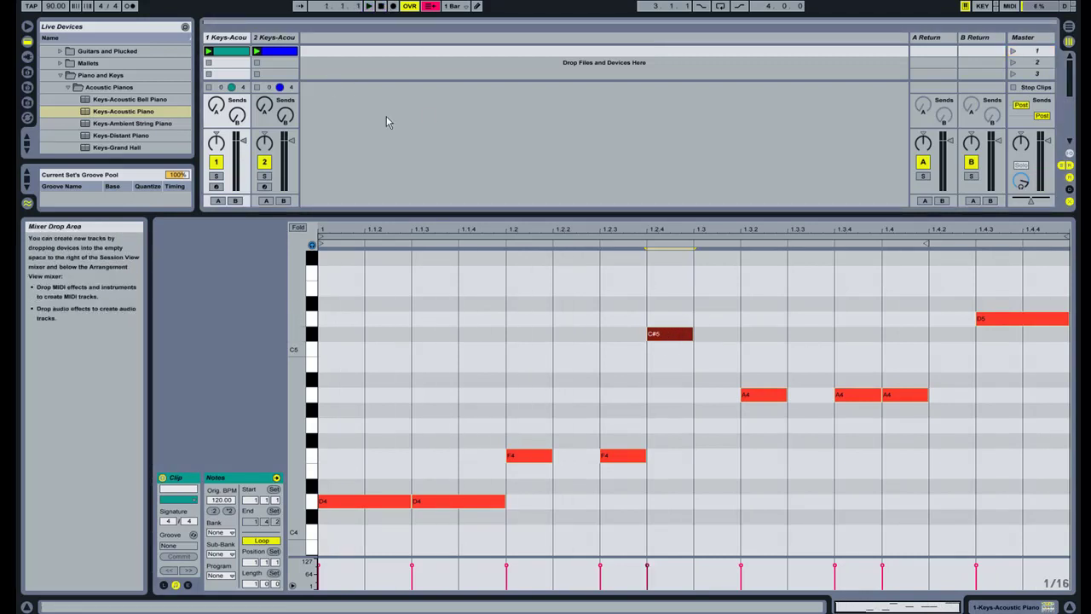
left_click(667, 335)
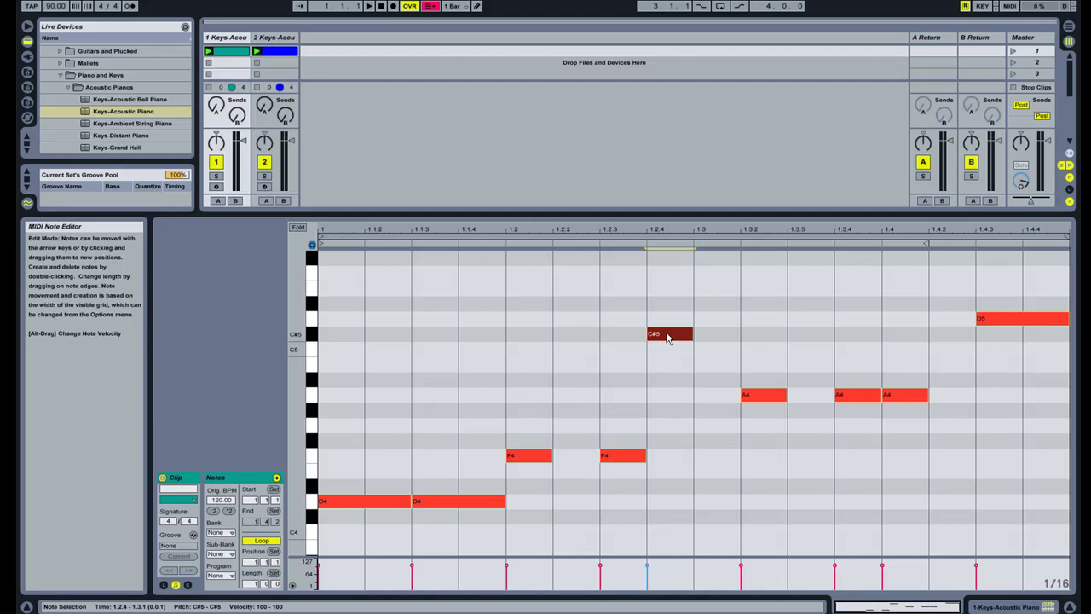
left_click(668, 337)
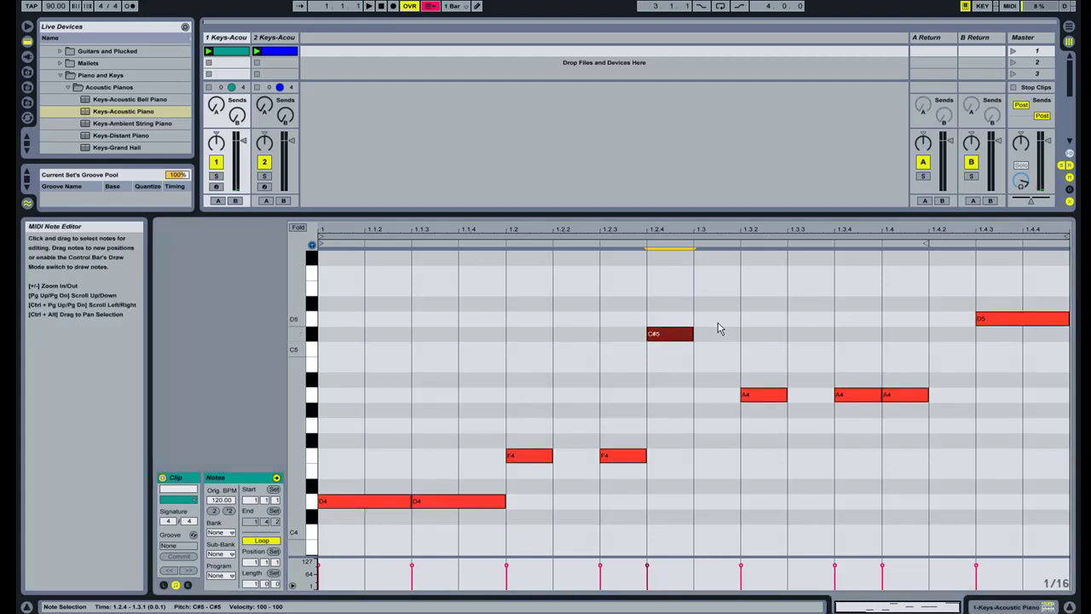